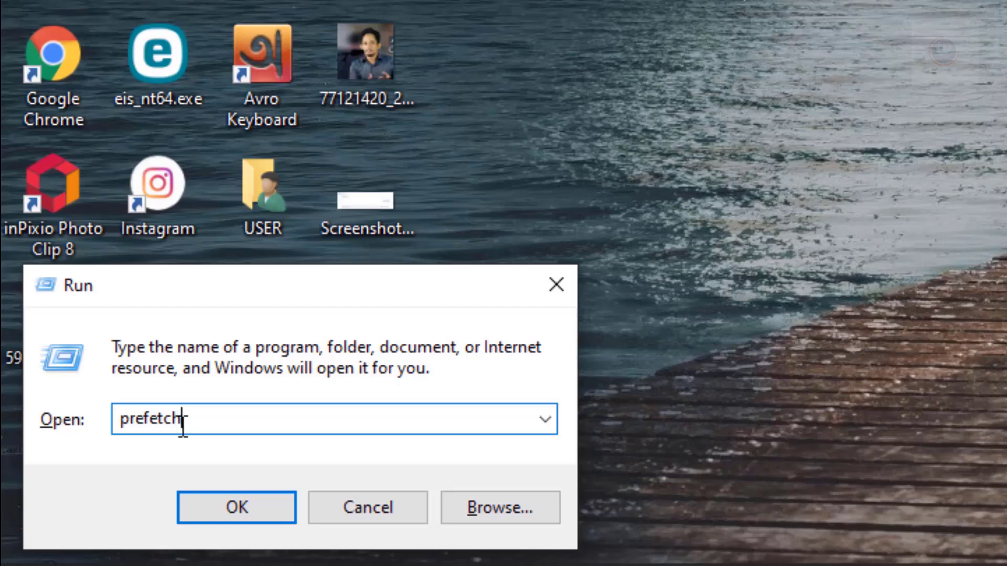
Step: Open the Prefetch folder with the prefetch run command, grant permanent access to it, and look through its files
left_click(234, 503)
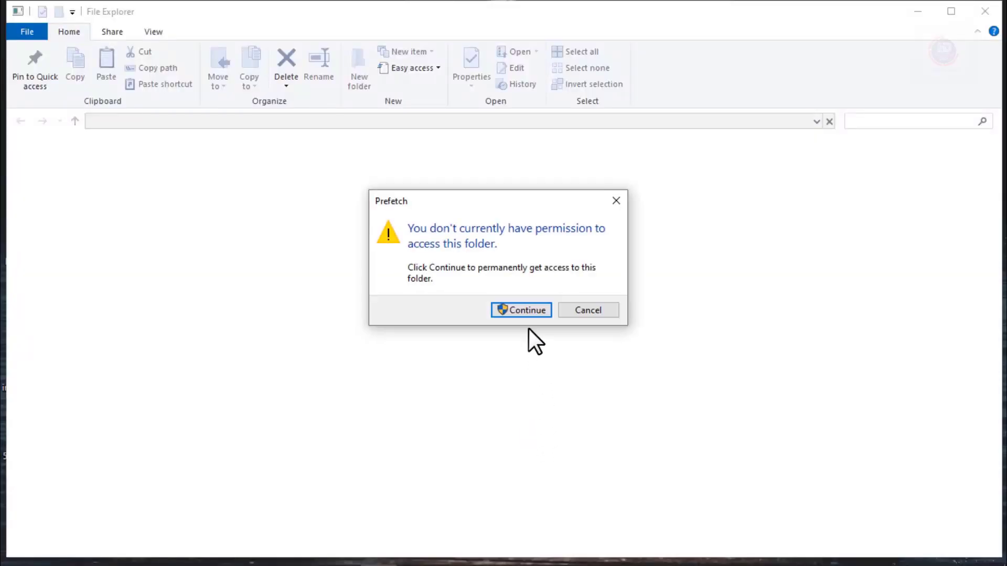
left_click(527, 309)
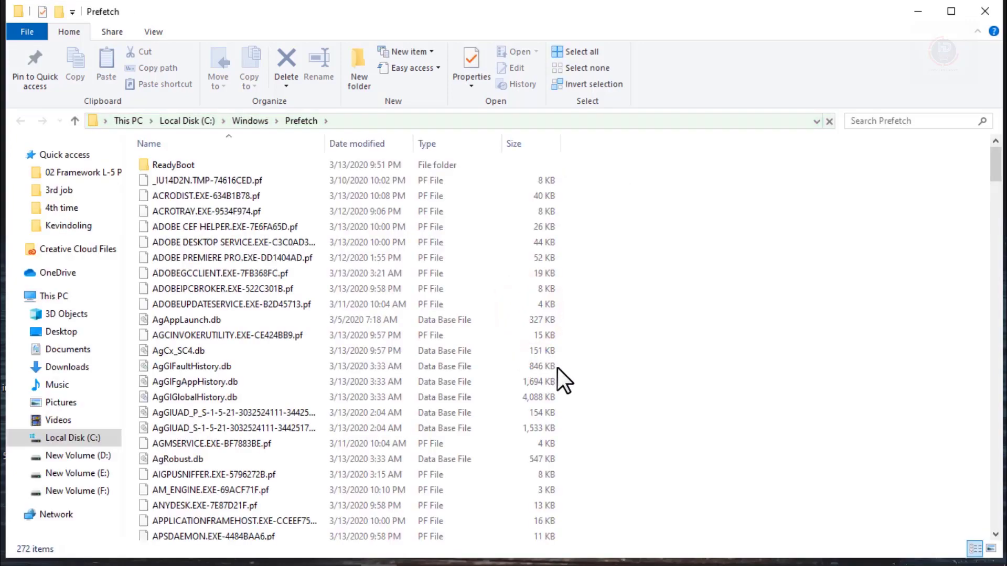
scroll(647, 389, "down", 20)
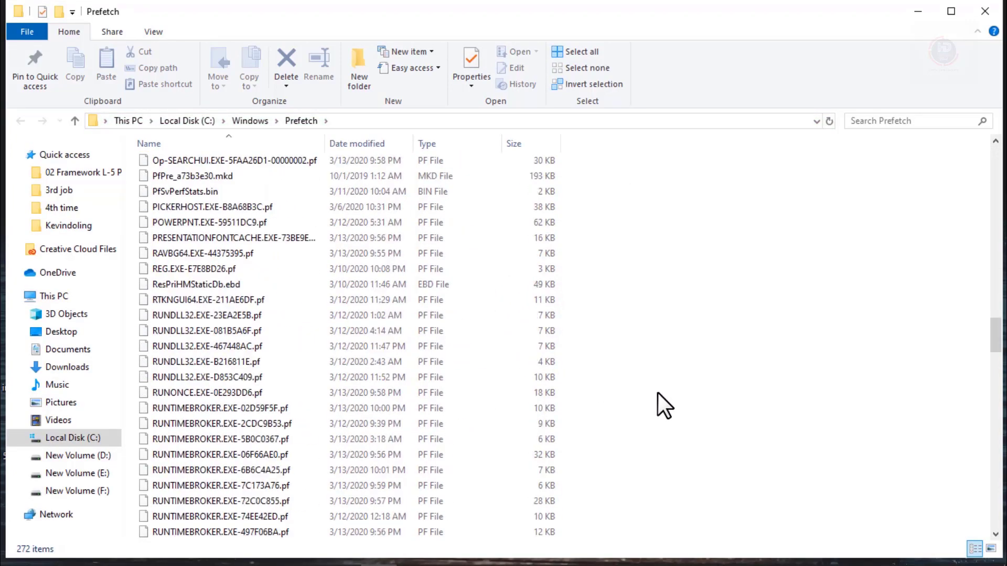
scroll(658, 394, "down", 20)
scroll(657, 394, "up", 12)
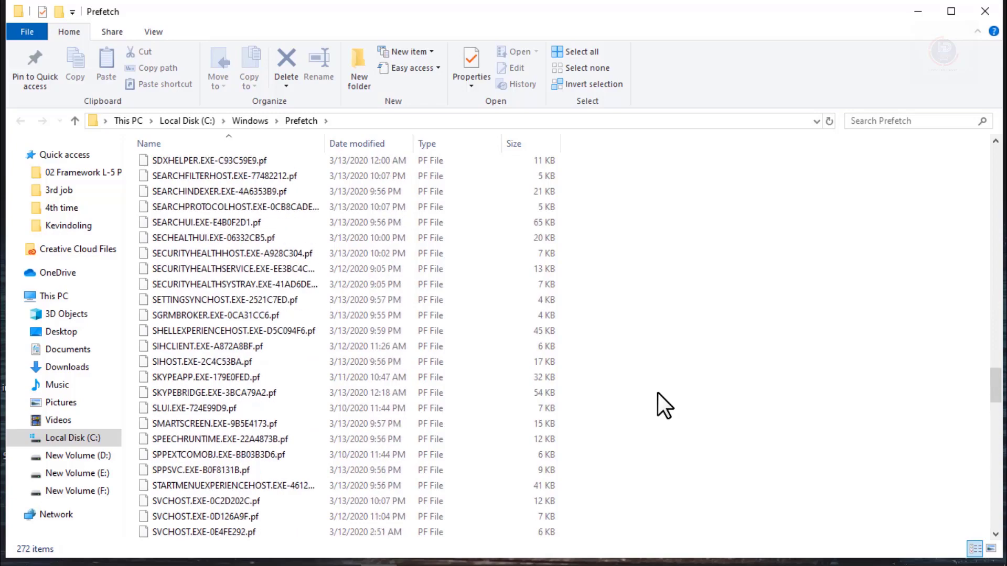
scroll(658, 393, "up", 20)
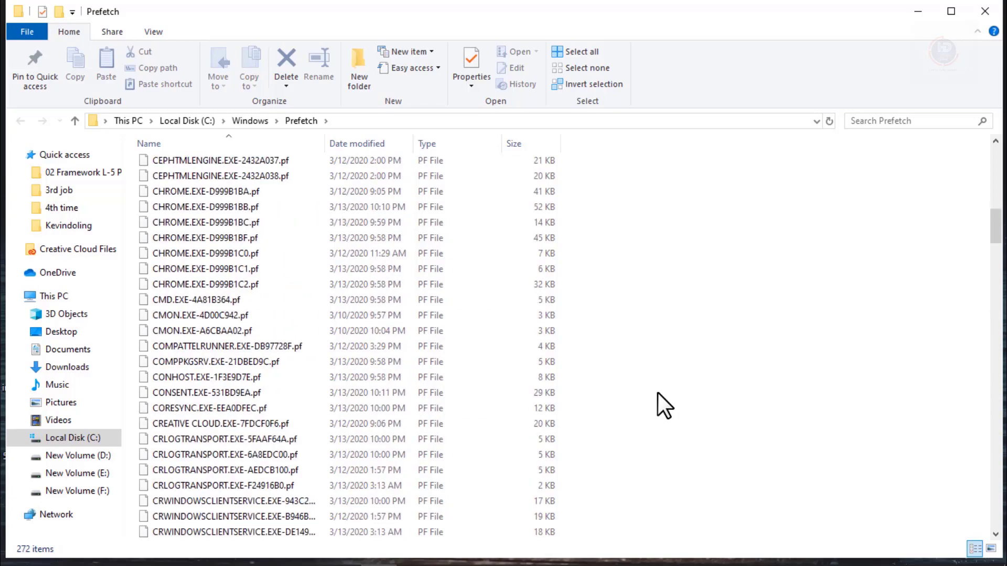
scroll(658, 392, "up", 17)
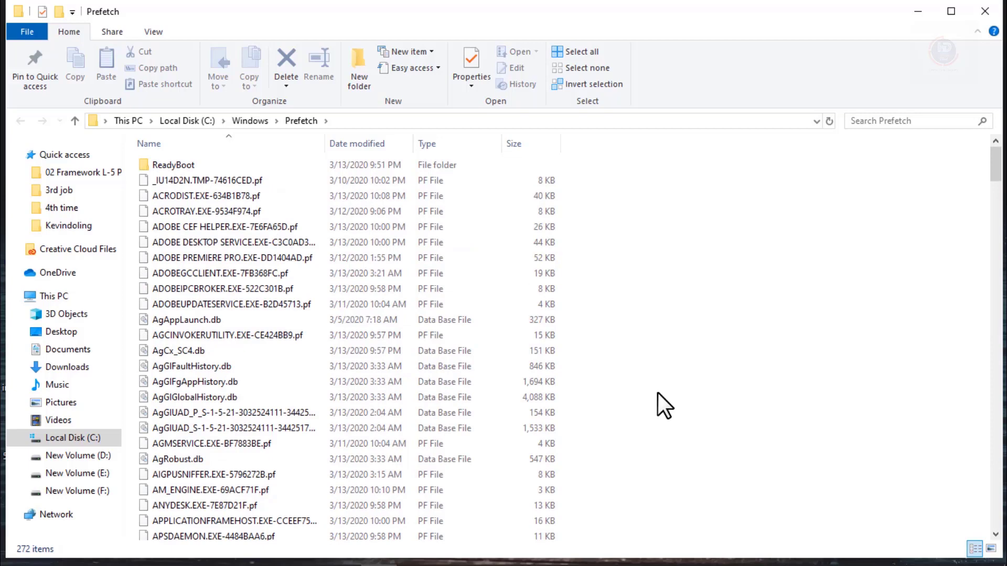
Step: Delete all items in the Prefetch folder, skip the first missing file, cancel the remaining deletions, and close the folder
key("ctrl+a")
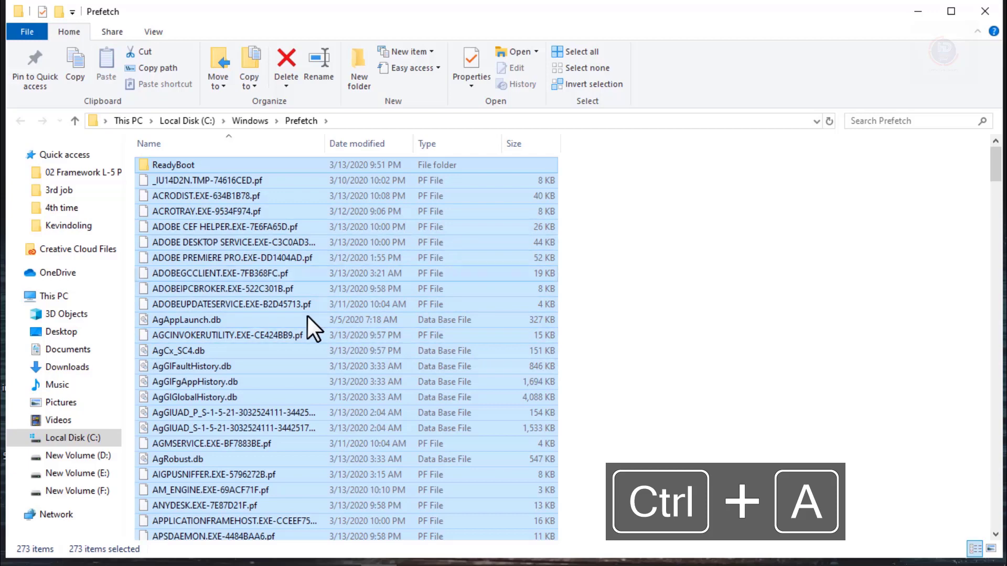
key("Delete")
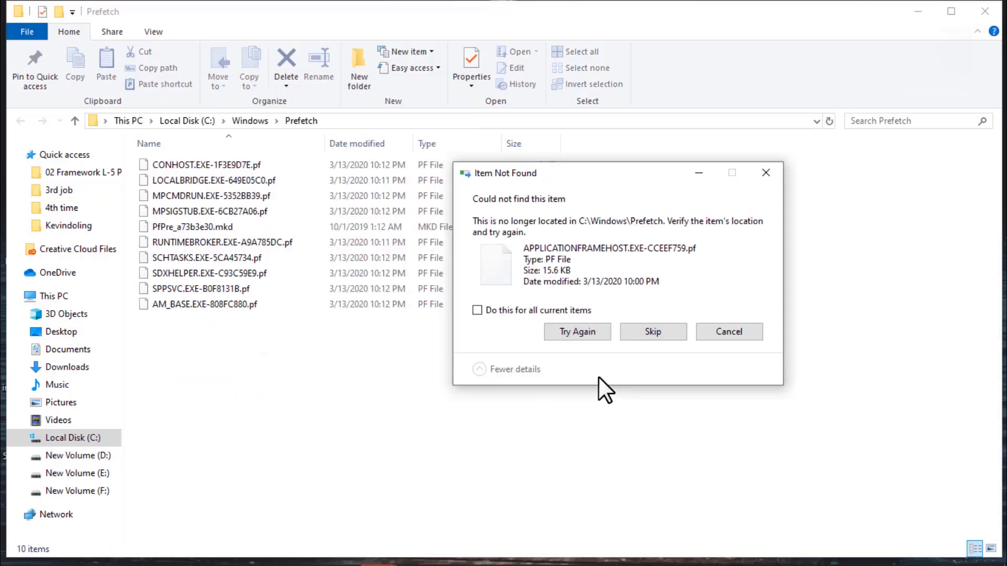
left_click(654, 335)
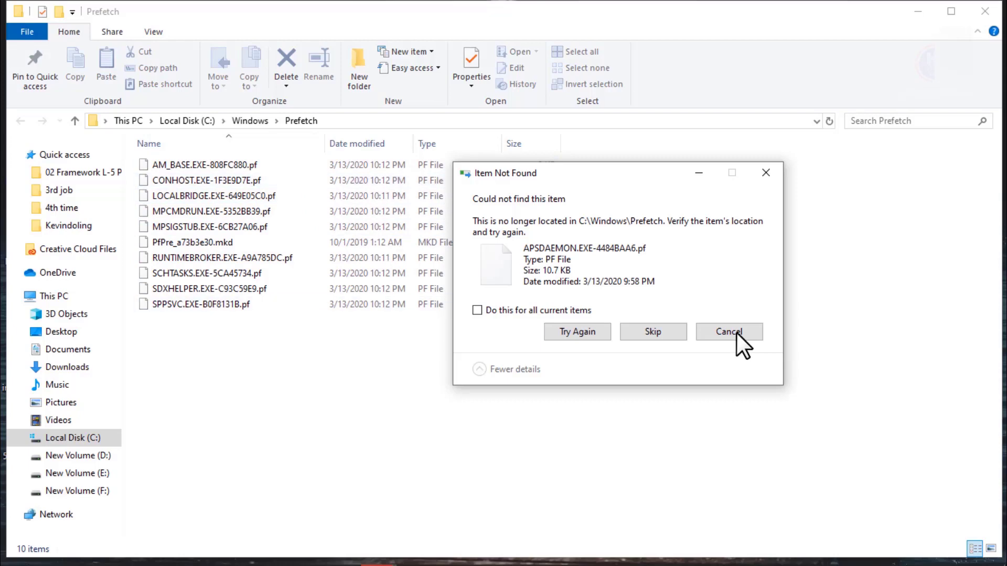
left_click(735, 333)
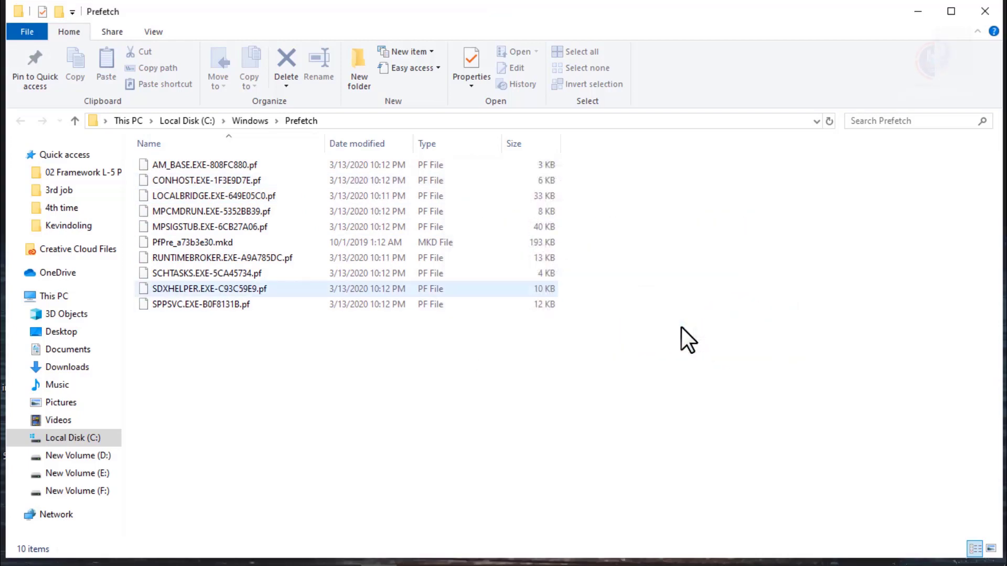
left_click(984, 12)
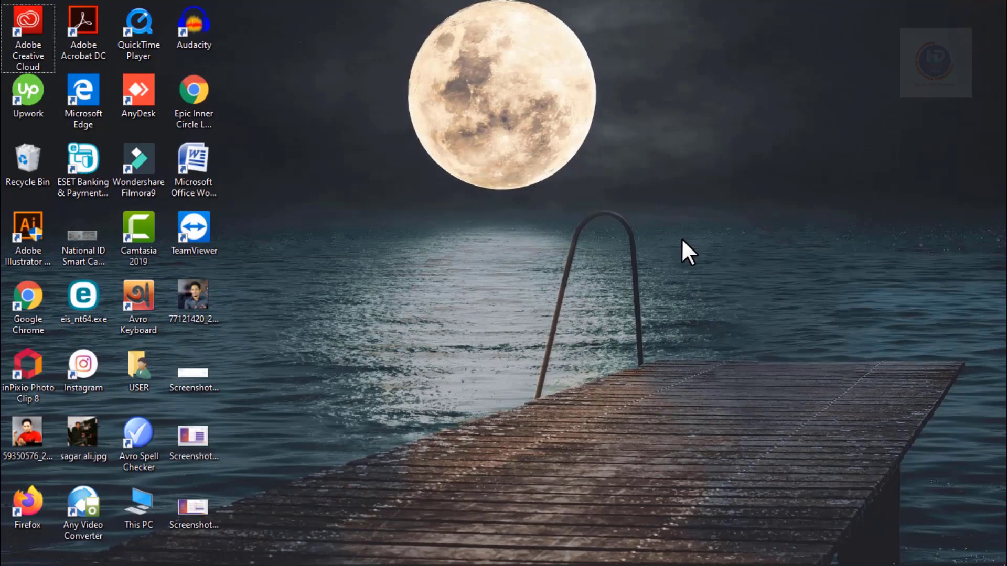
Step: Open the user's temporary files folder with the run command %temp%
key("super+r")
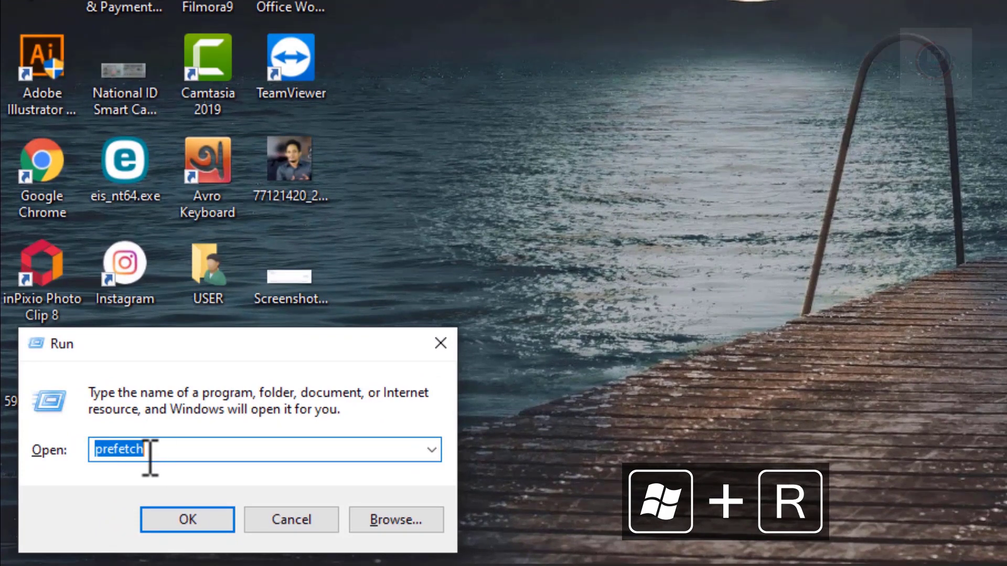
key("Down")
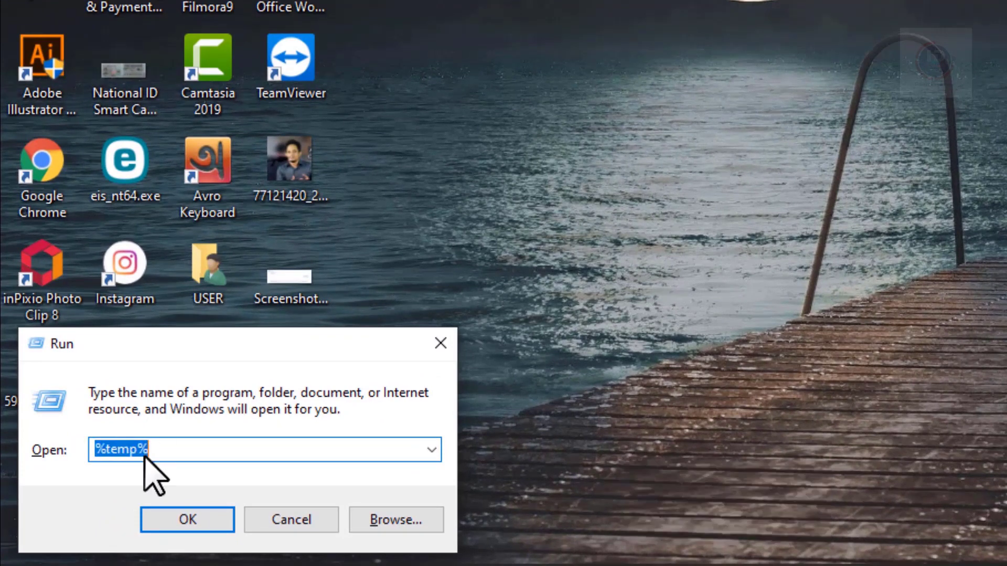
left_click(172, 451)
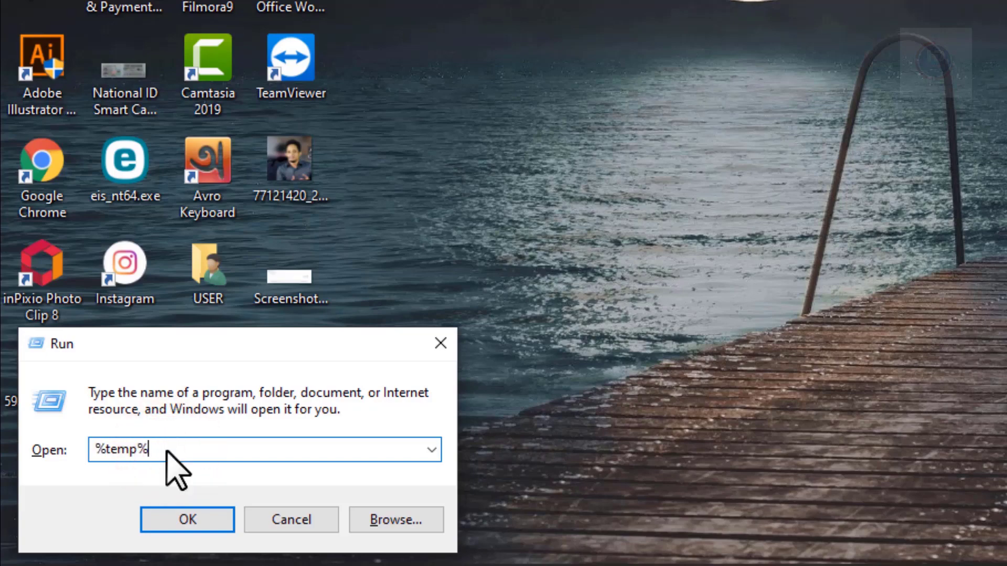
left_click(190, 522)
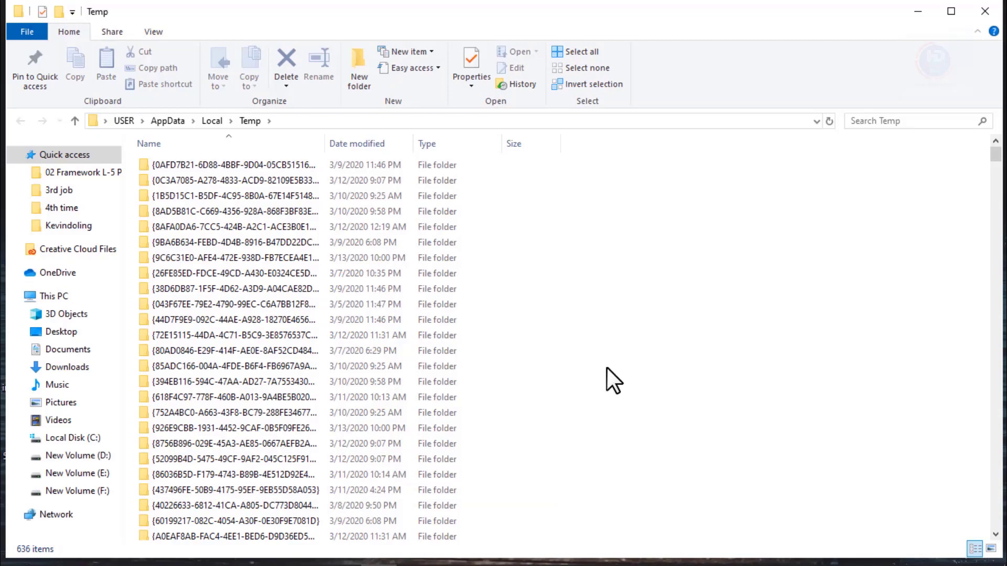
Step: Delete all items in the Temp folder, skipping those in use by other programs, and close the folder
scroll(606, 367, "down", 5)
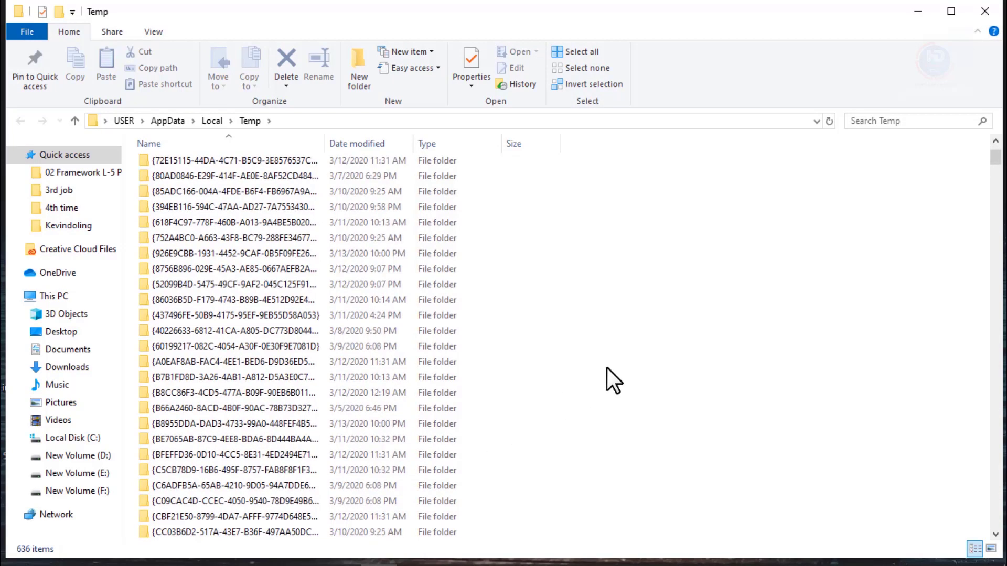
scroll(606, 367, "up", 3)
key("ctrl+a")
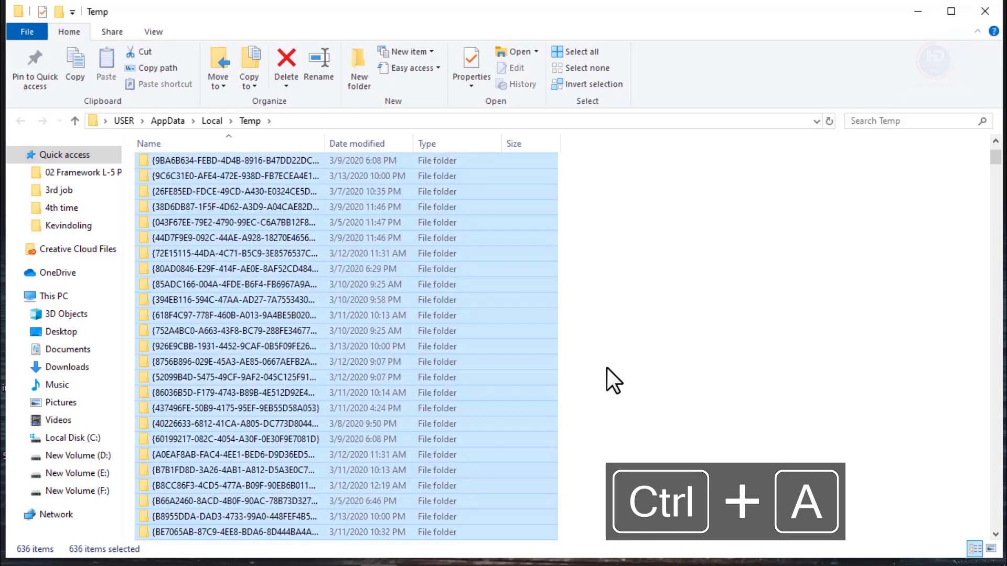
key("Delete")
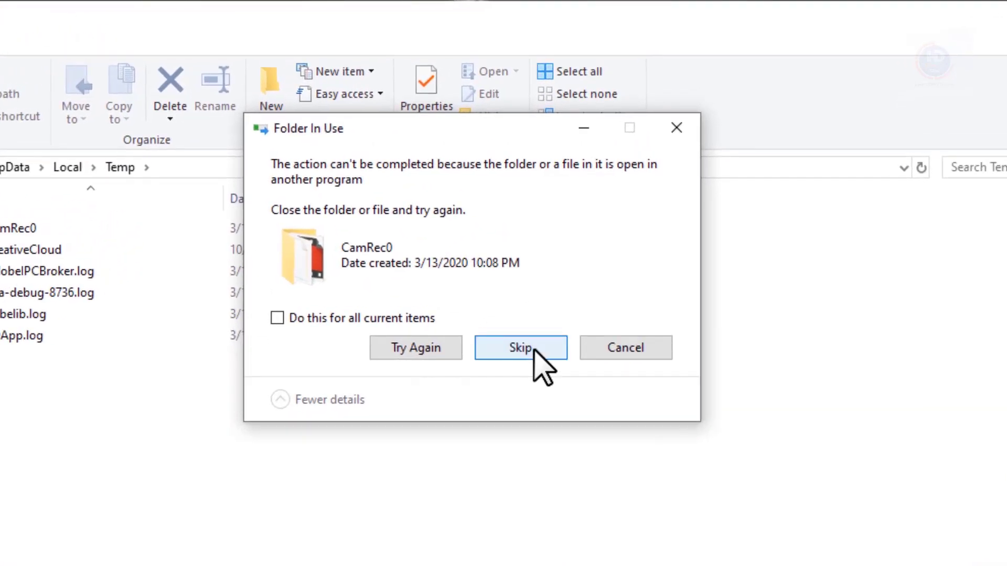
left_click(534, 348)
left_click(534, 349)
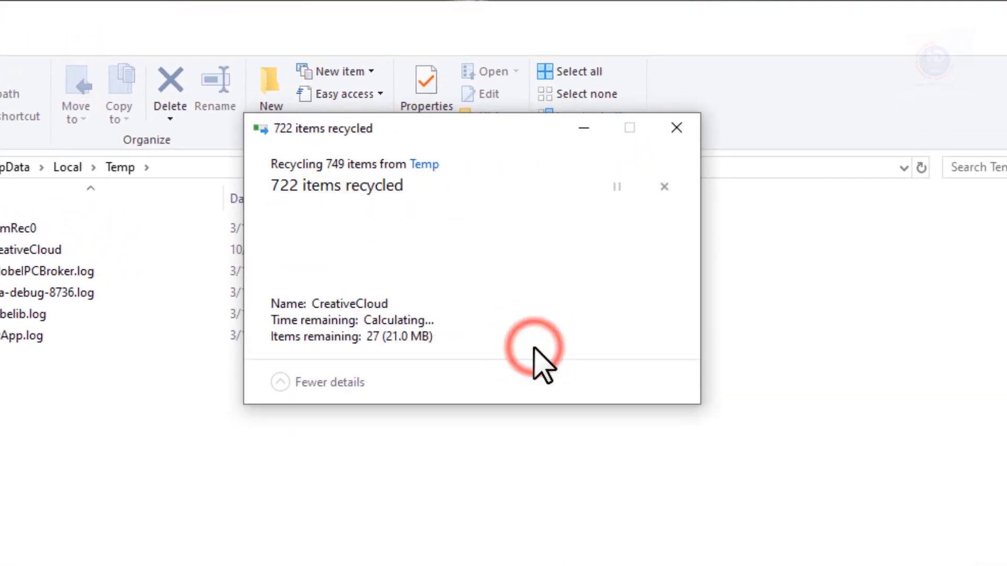
left_click(531, 342)
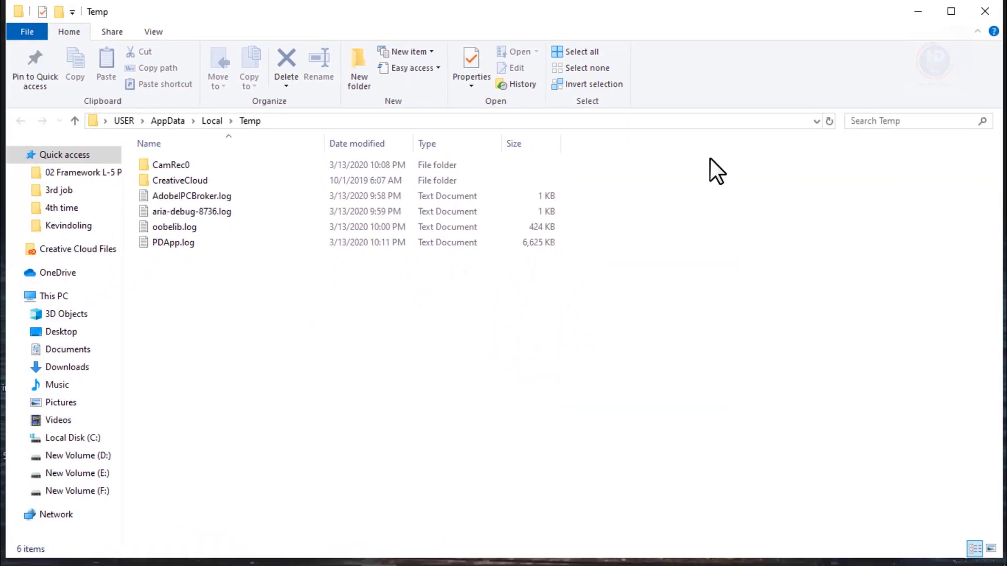
left_click(984, 12)
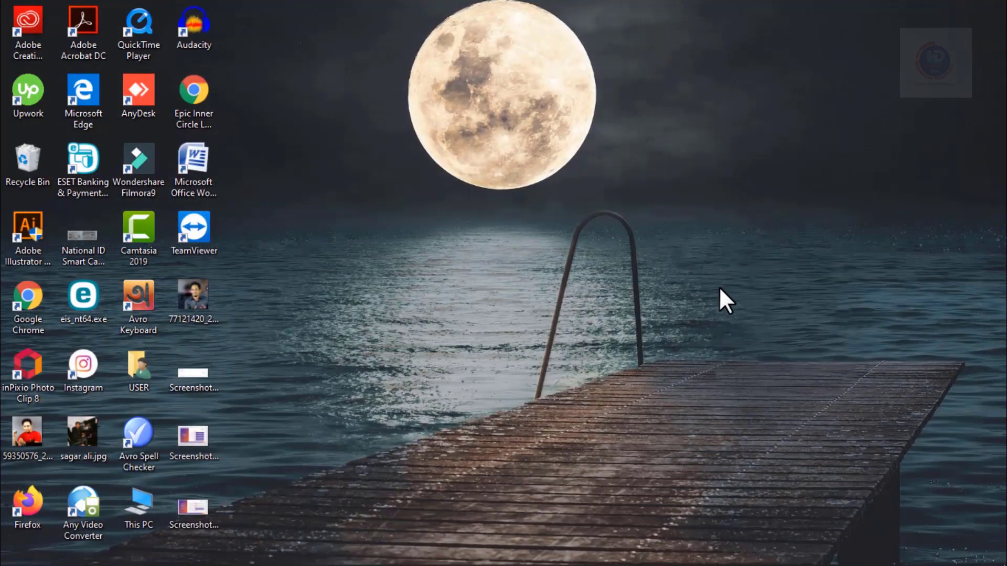
Step: Open the recent items folder with the run command recent
key("super+r")
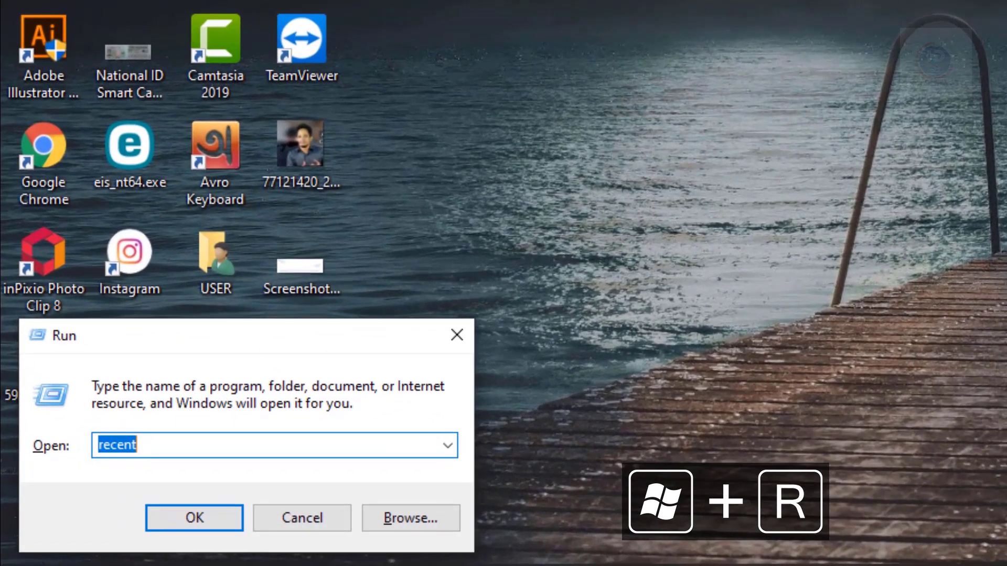
left_click(991, 201)
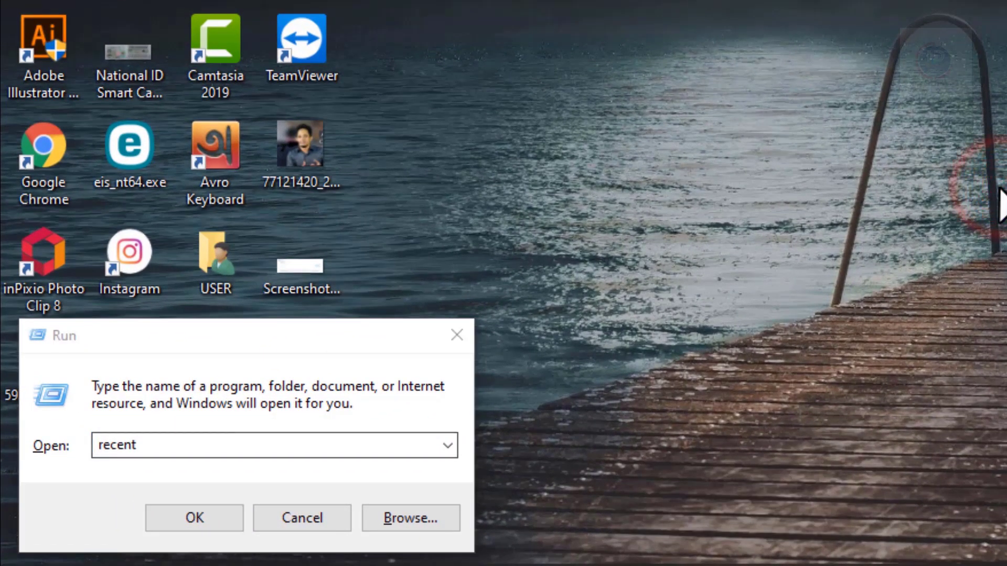
left_click(147, 445)
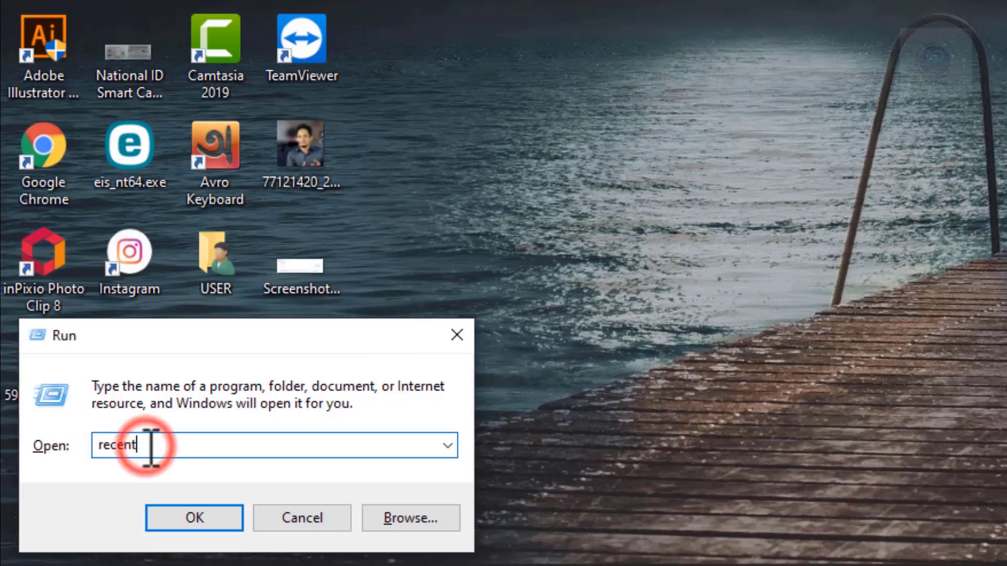
left_click(189, 517)
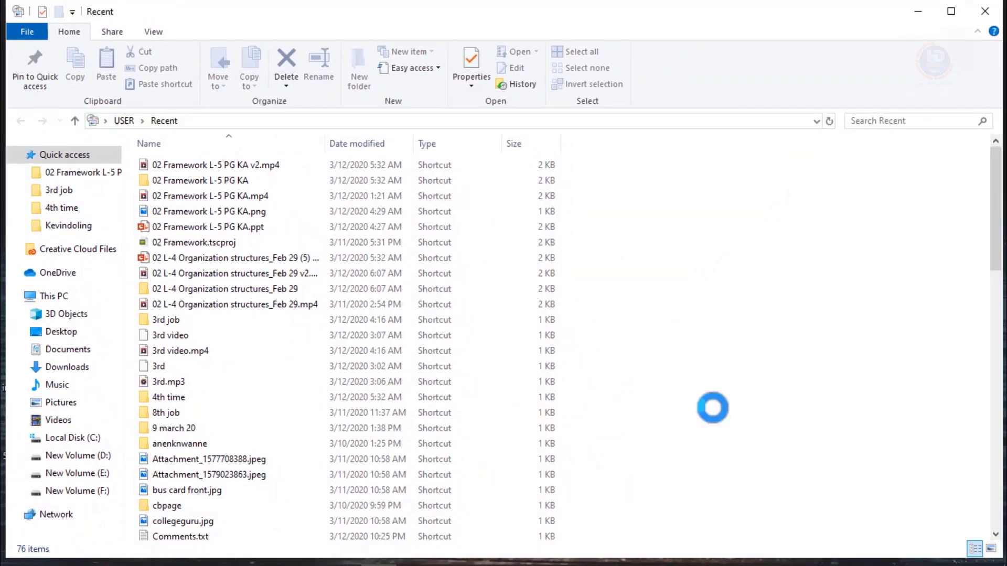
left_click(713, 409)
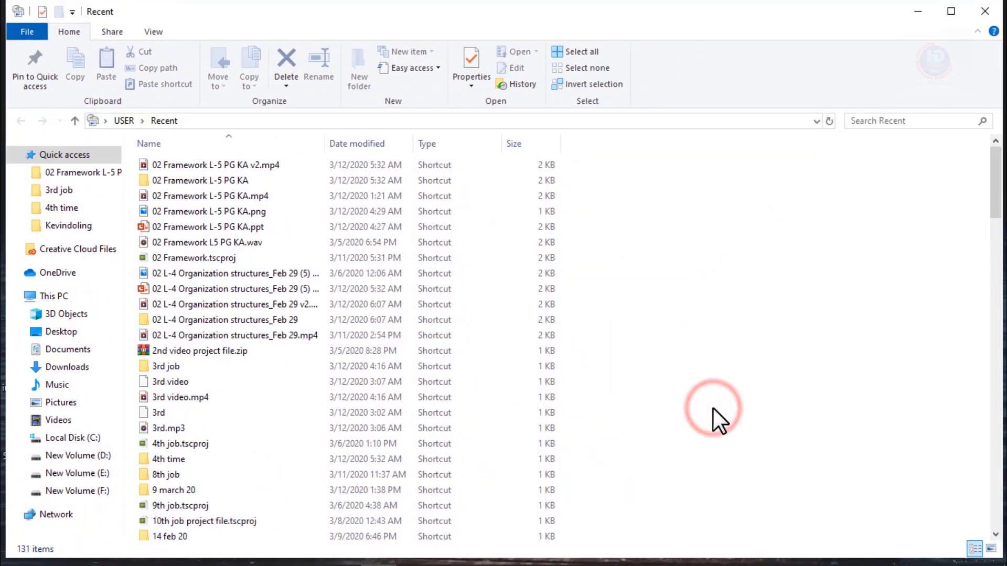
Step: Delete all shortcuts in the Recent folder and close it
key("ctrl+a")
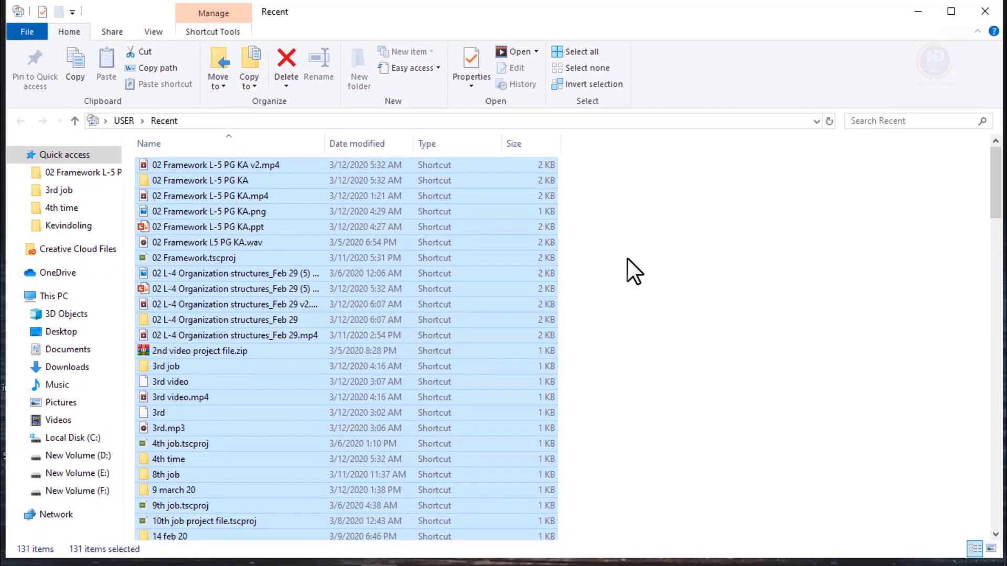
key("Delete")
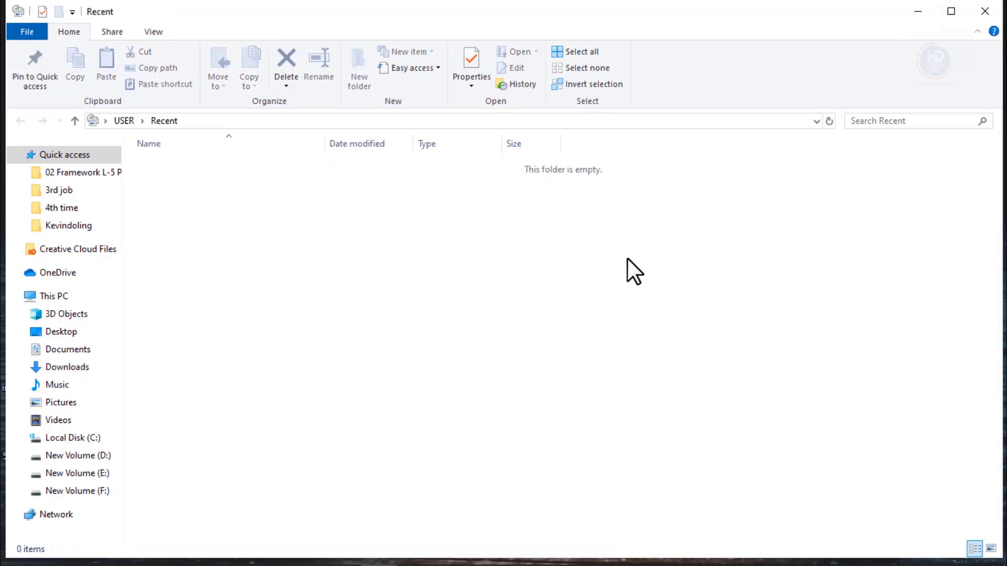
left_click(984, 10)
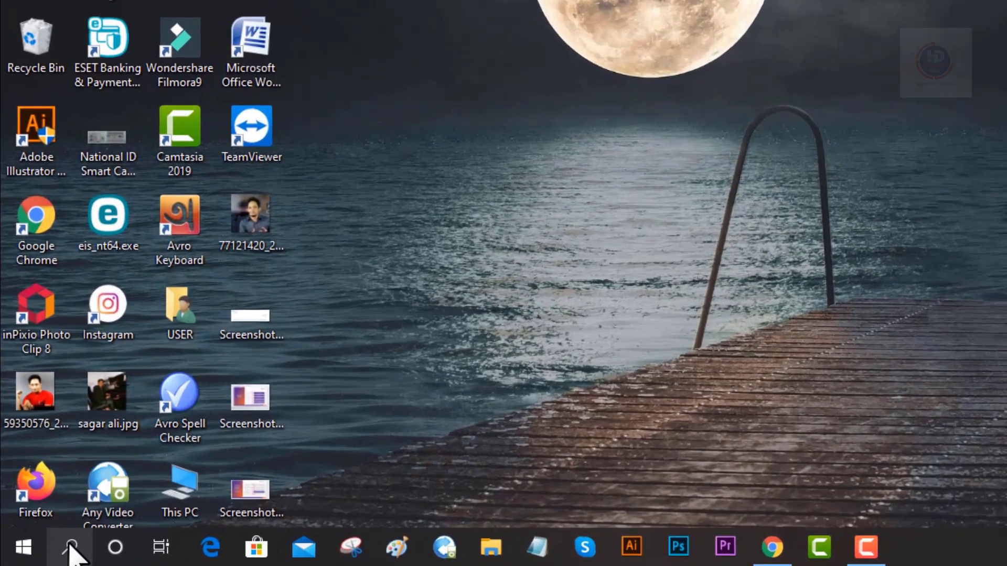
Step: Search for Control Panel, open its list for uninstalling programs, and look through the installed programs
left_click(54, 550)
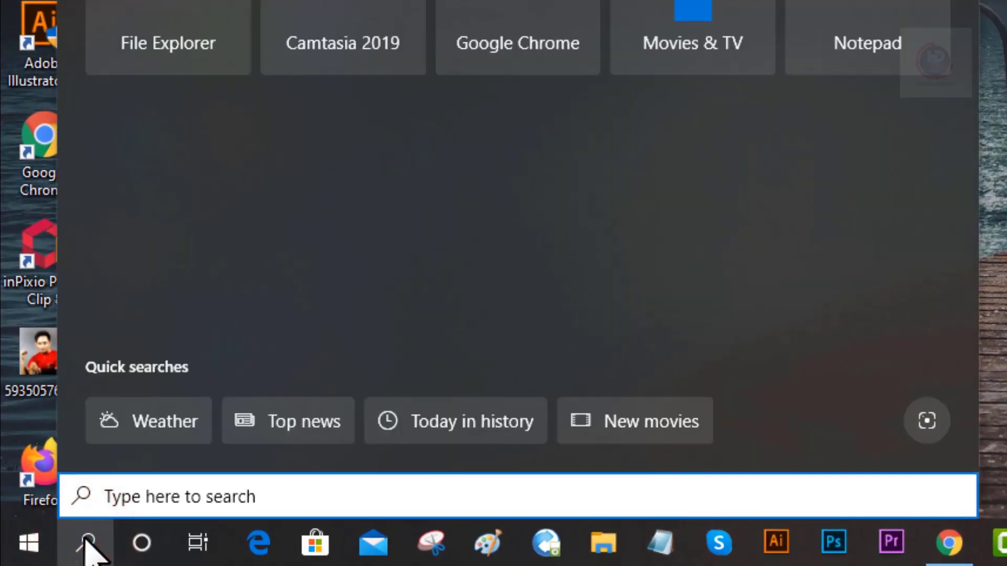
type("contr")
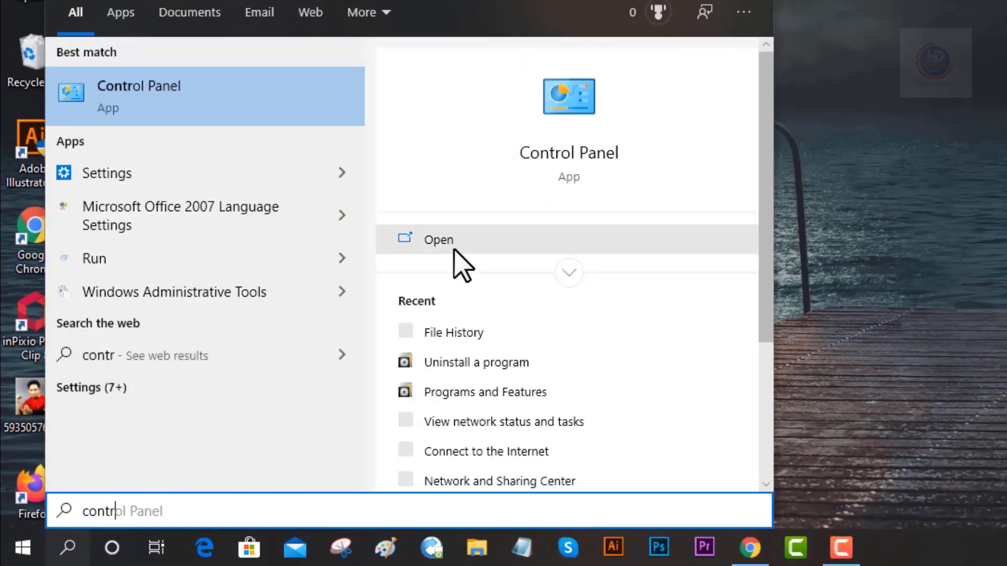
left_click(209, 95)
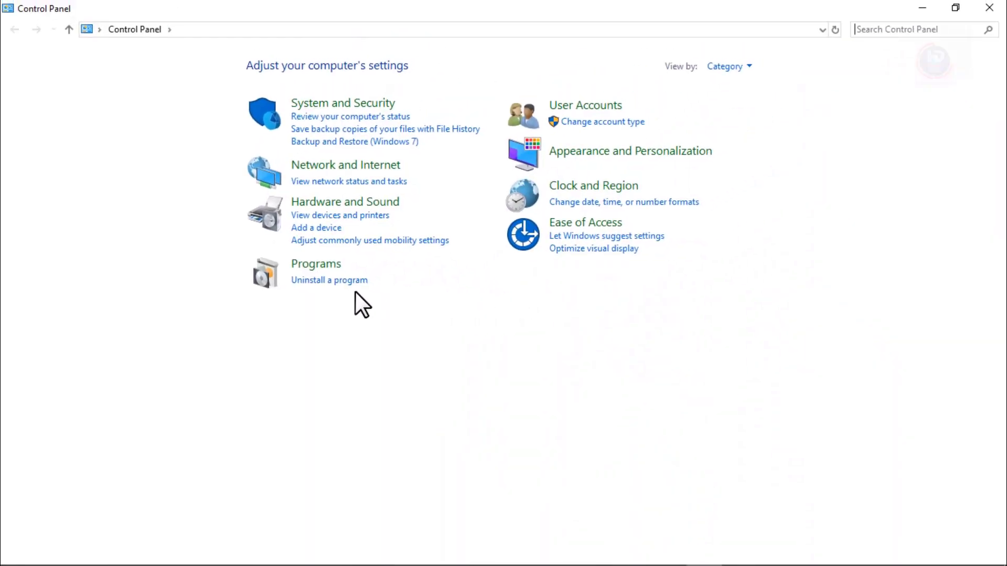
left_click(323, 281)
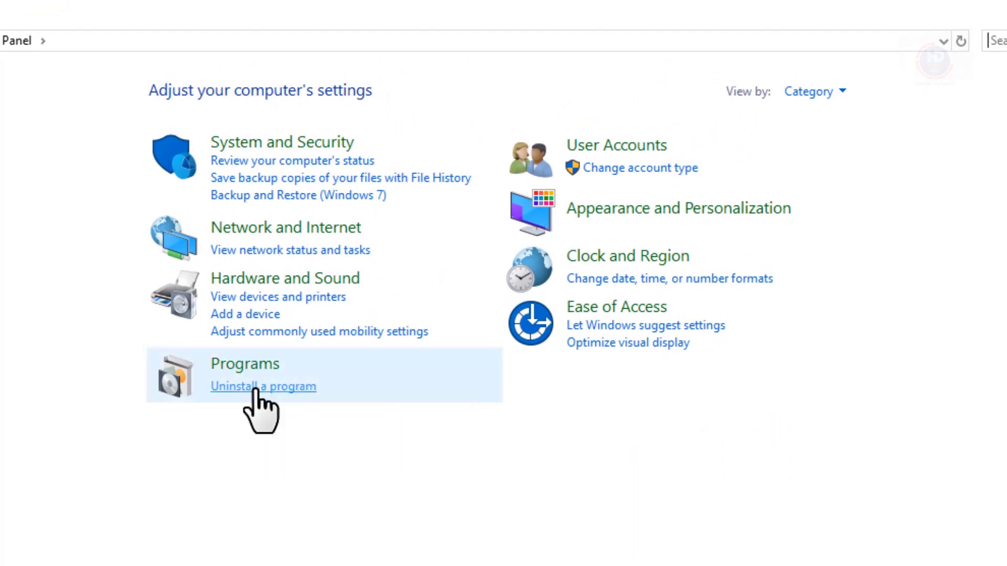
left_click(254, 388)
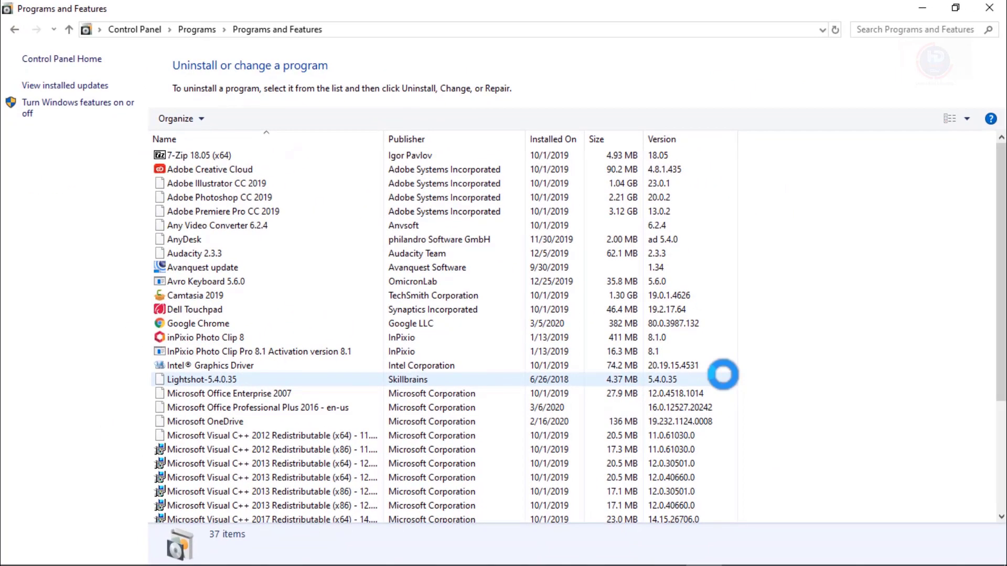
scroll(723, 375, "down", 10)
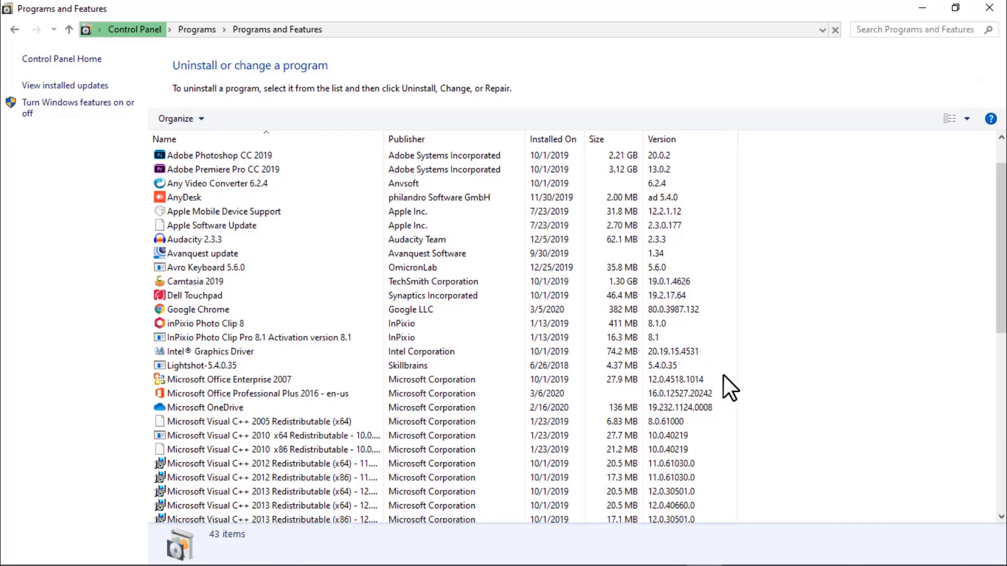
Step: Look through the installed programs and check the uninstall and change options available for Adobe Acrobat DC without choosing one
scroll(364, 400, "up", 10)
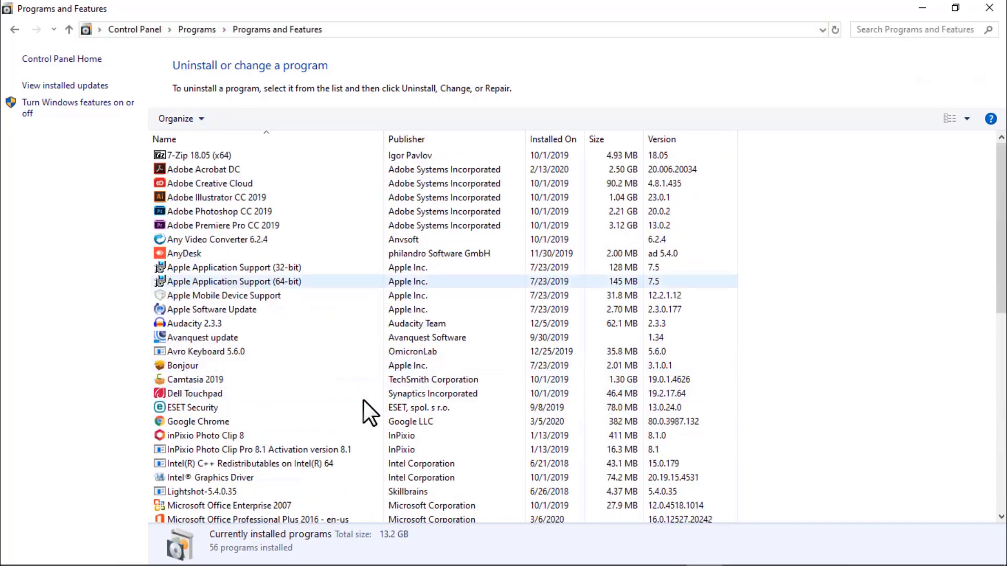
scroll(362, 400, "down", 9)
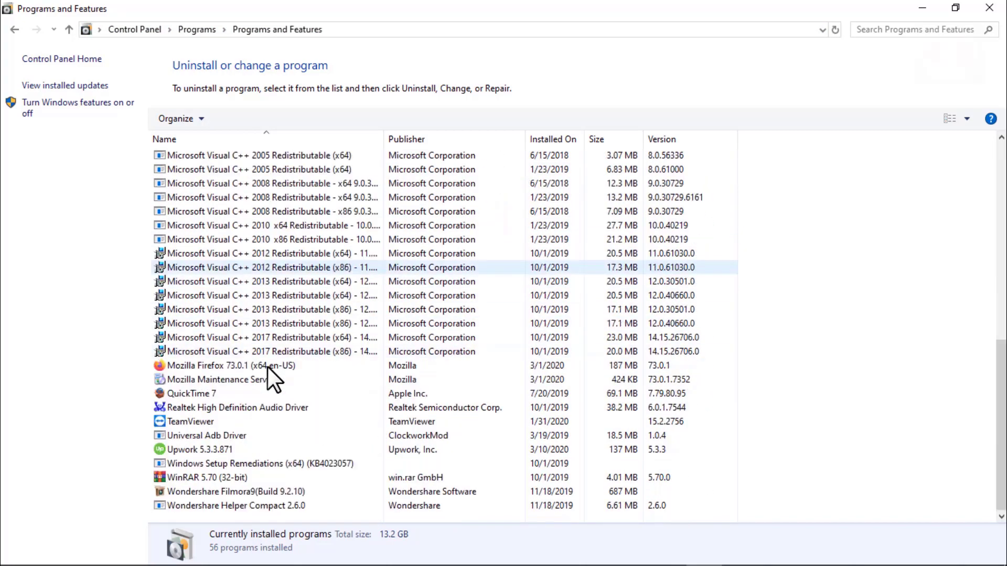
scroll(268, 367, "up", 10)
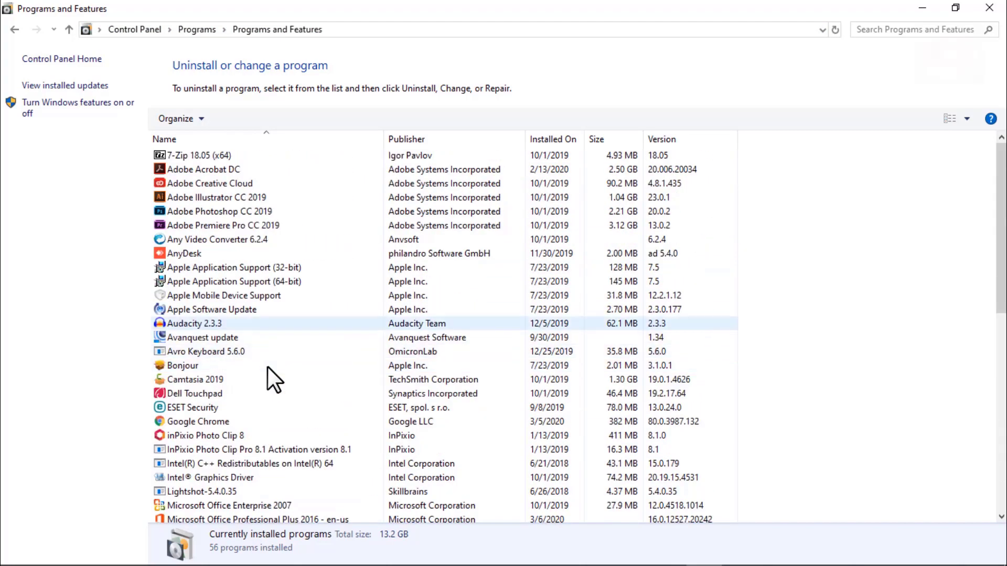
left_click(212, 166)
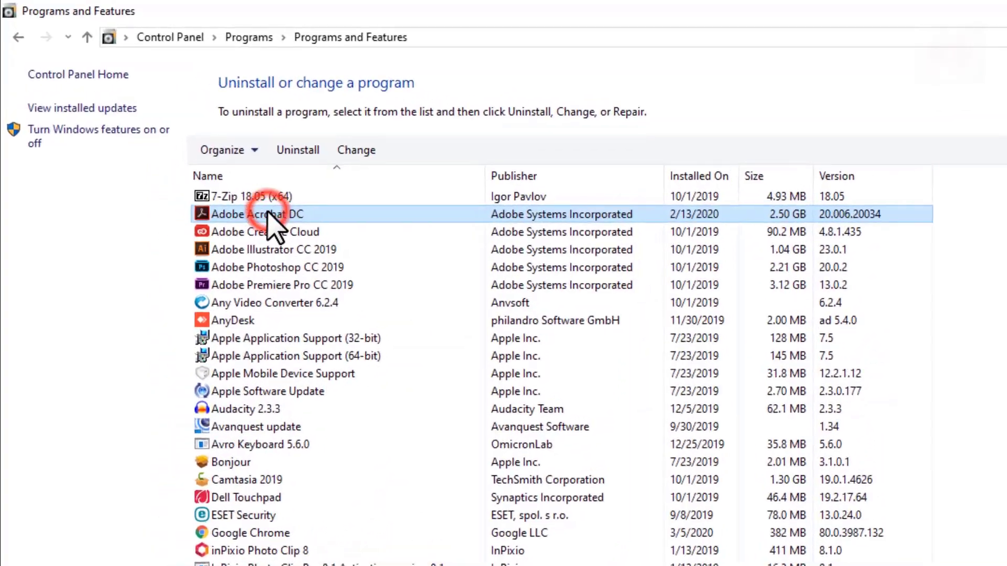
right_click(210, 167)
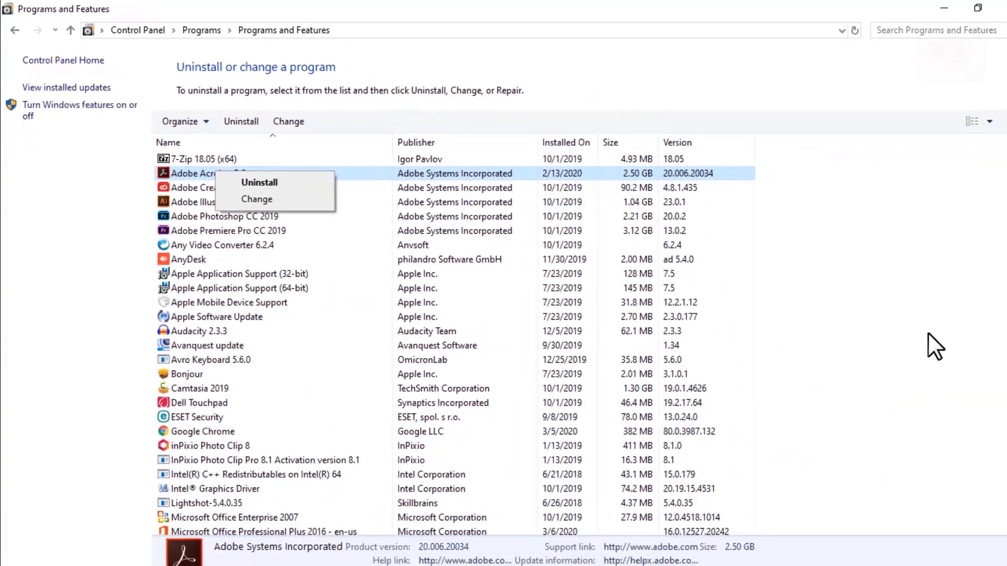
left_click(903, 328)
Step: Examine the full list of installed programs for unneeded ones and close the Programs and Features window
scroll(554, 364, "down", 10)
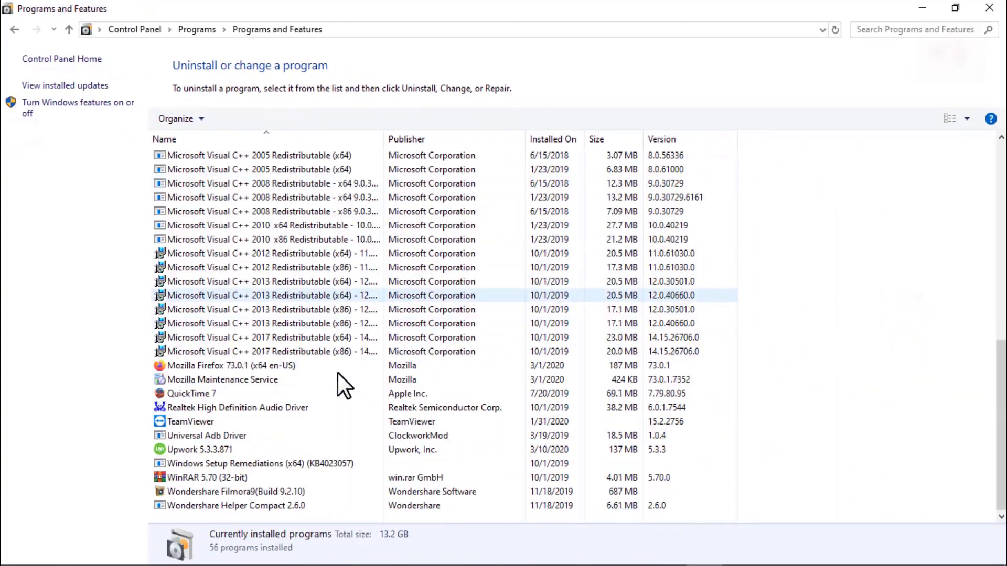
scroll(338, 373, "up", 10)
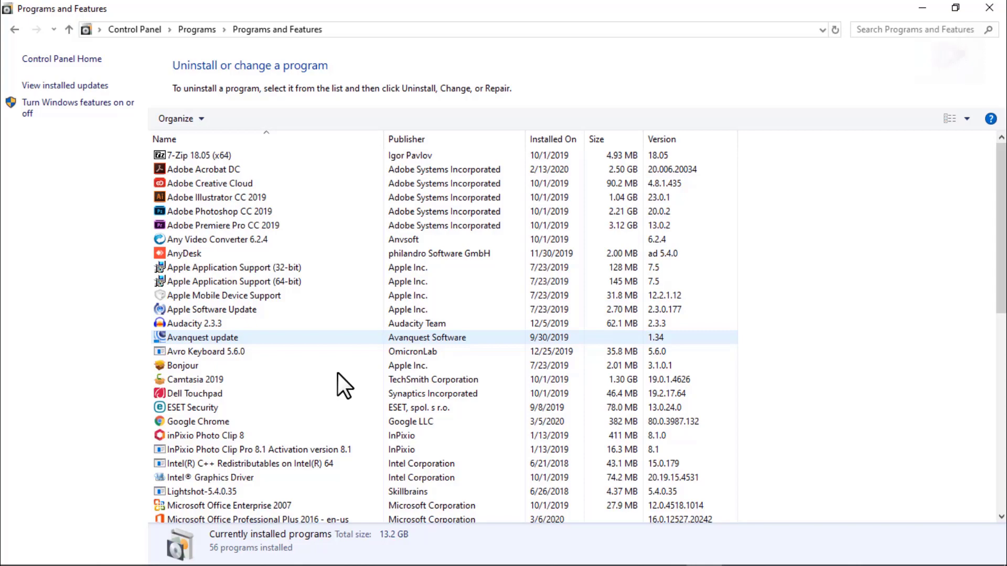
scroll(338, 374, "down", 10)
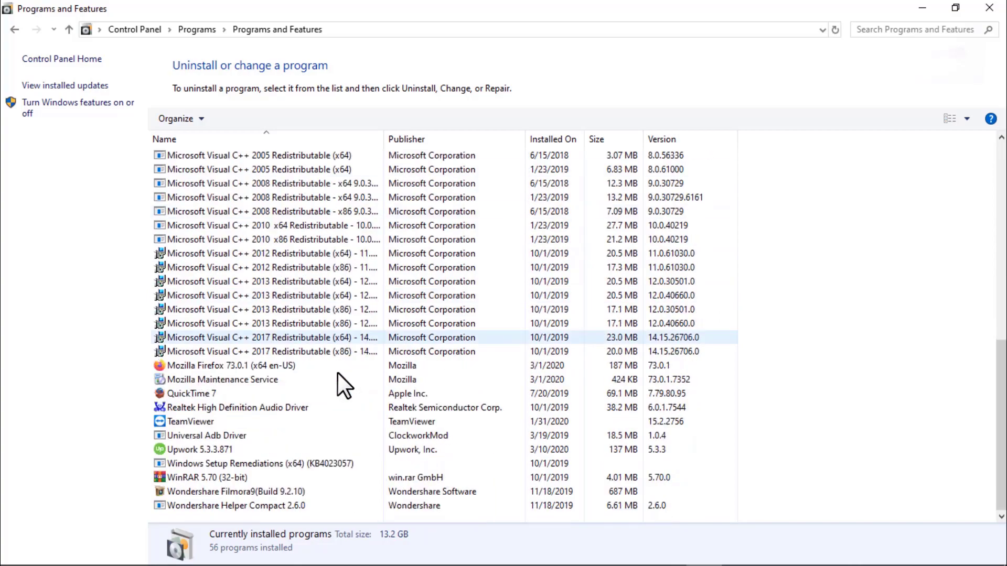
scroll(338, 374, "up", 8)
scroll(338, 373, "up", 2)
left_click(989, 8)
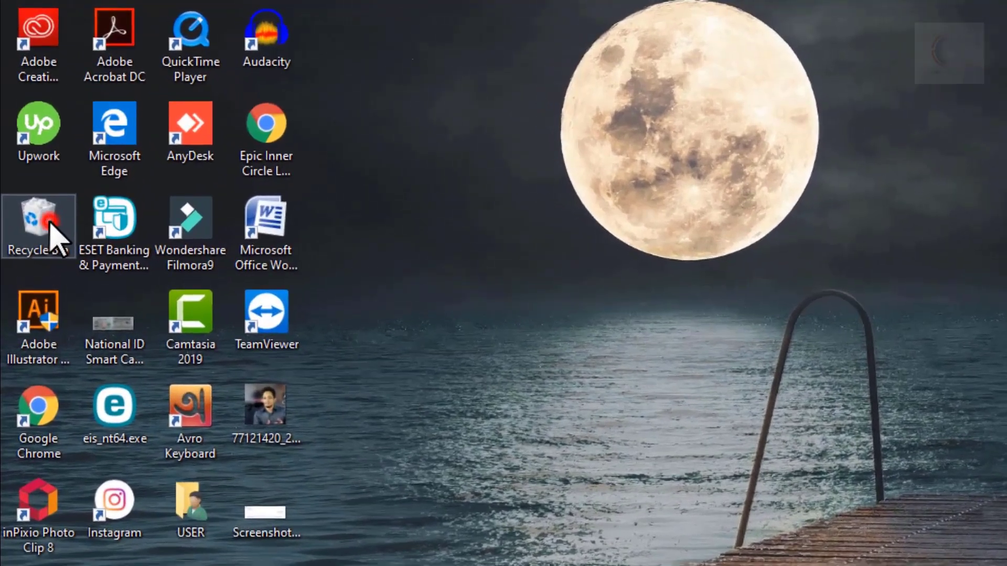
Step: Empty the Recycle Bin from the desktop, confirming the permanent deletion of all its items
left_click(10, 159)
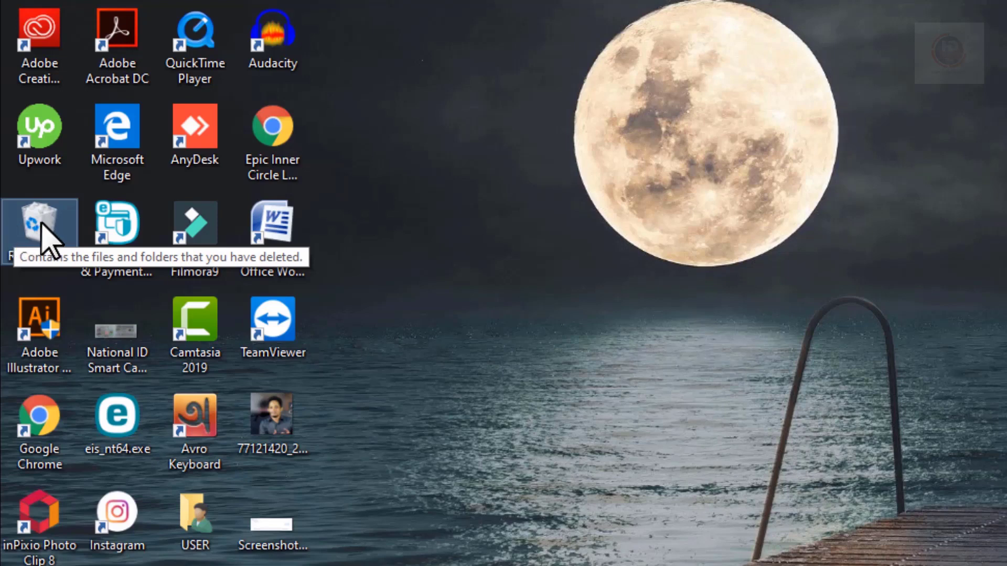
right_click(41, 223)
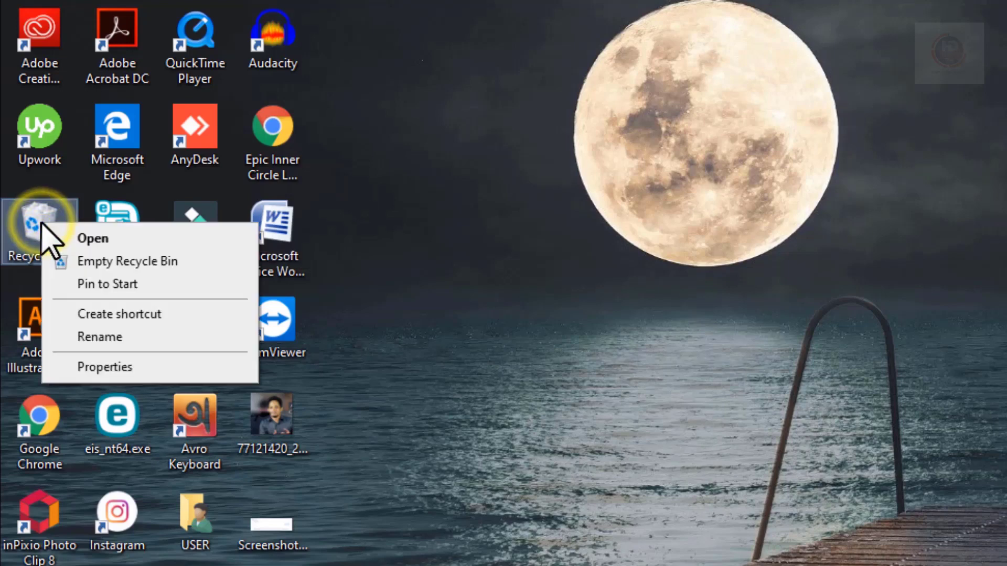
left_click(129, 262)
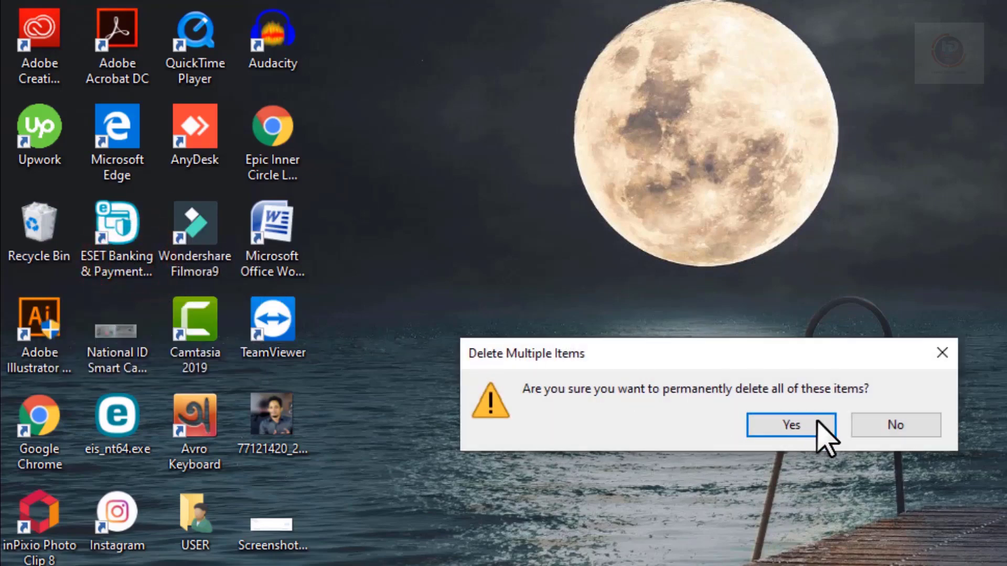
left_click(817, 425)
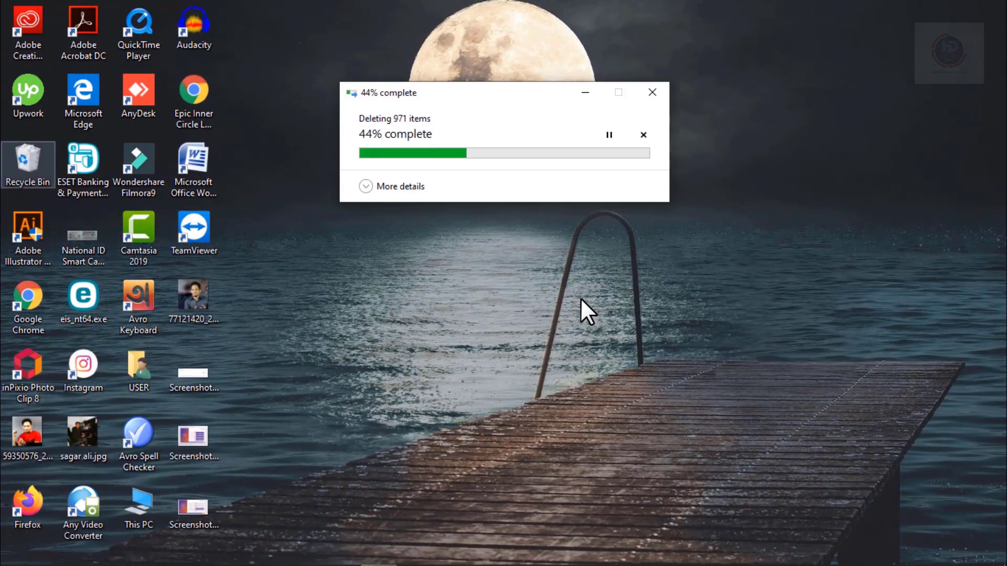
left_click(469, 223)
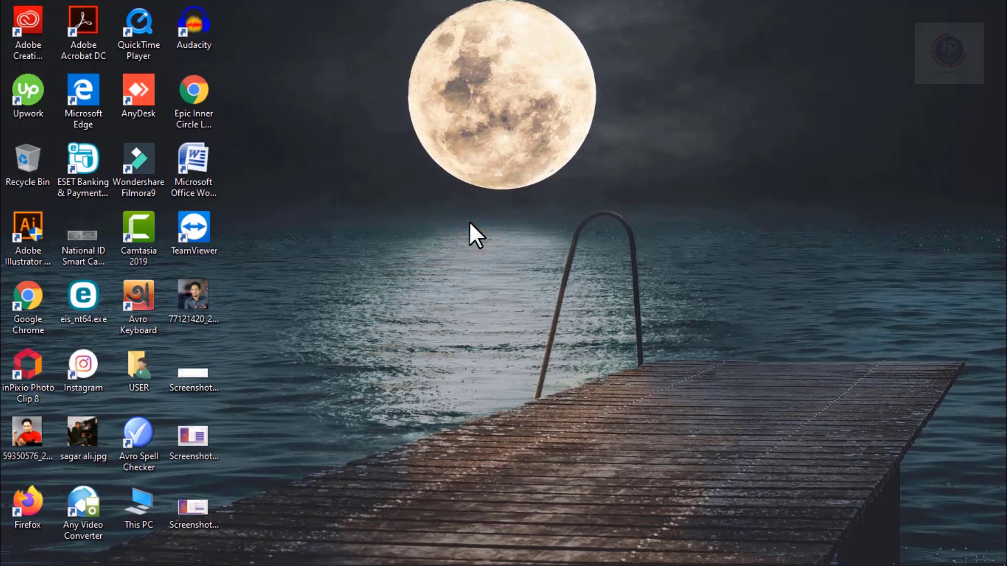